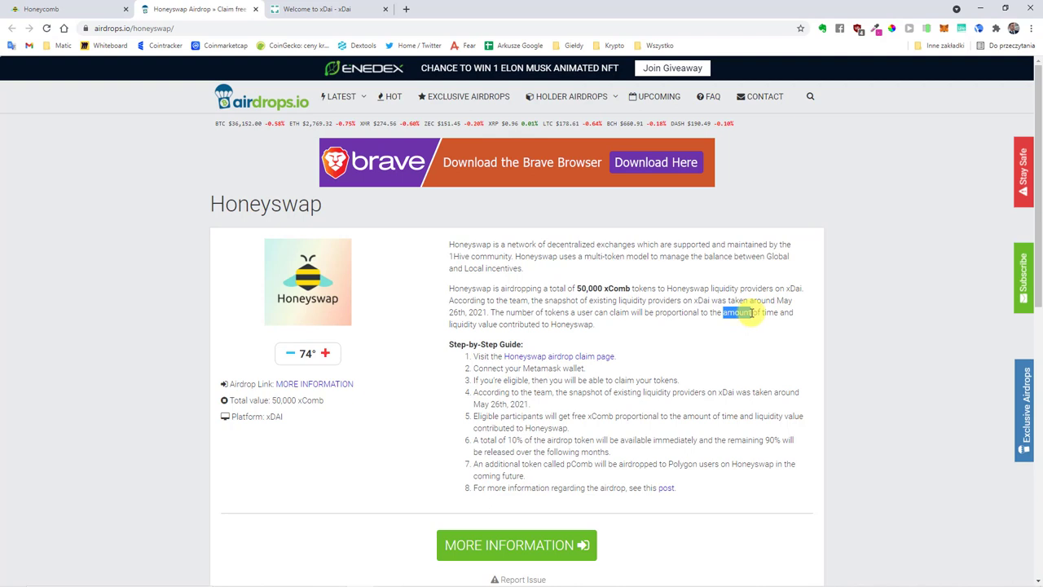
# Review the Honeyswap airdrop description for the xComb token and liquidity provider conditions.
pyautogui.moveTo(605, 287); pyautogui.dragTo(628, 290)
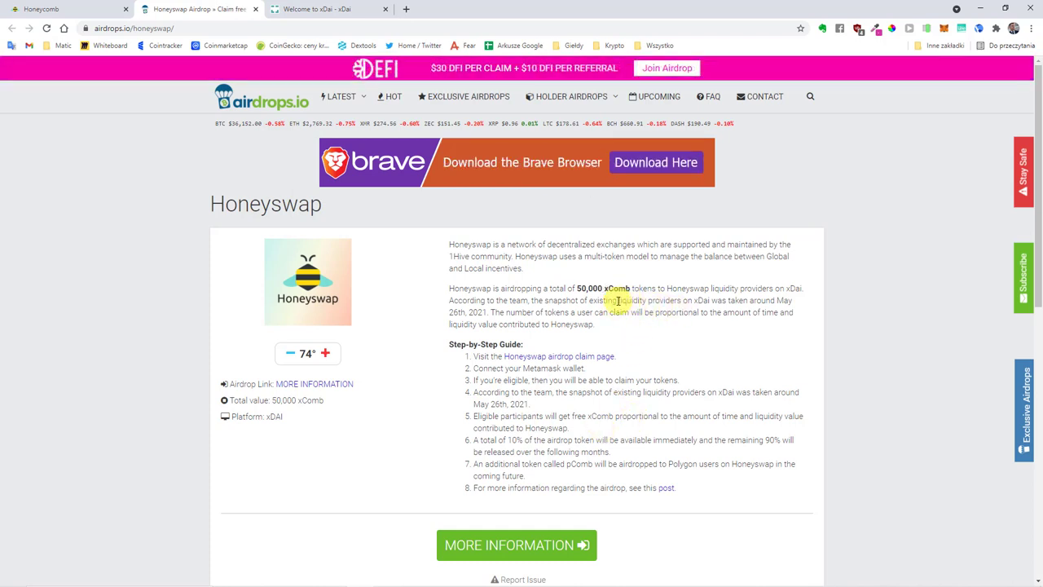
pyautogui.doubleClick(630, 300)
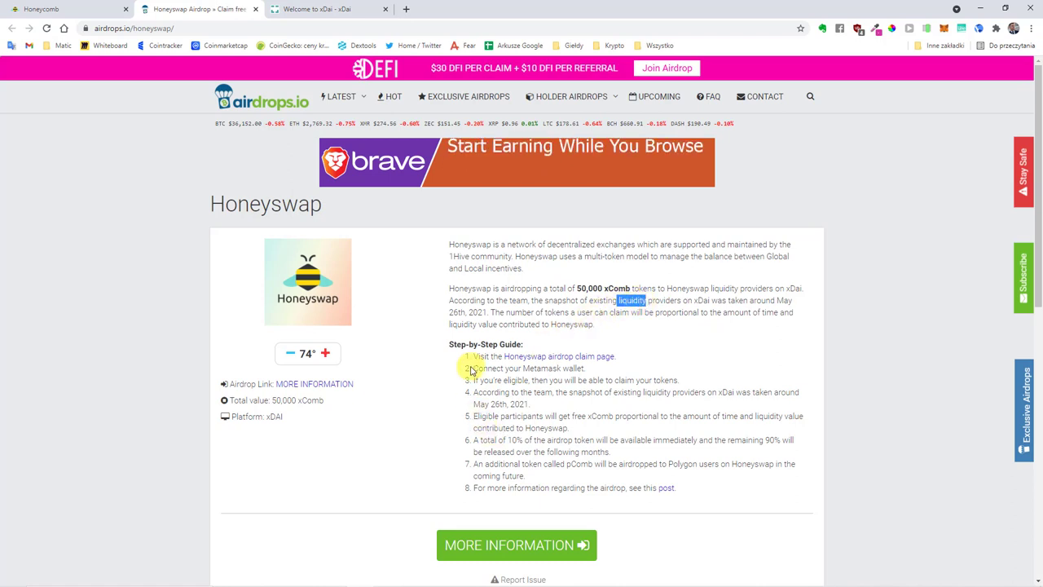
# Go to the Honeycomb airdrop claim page and check that the MetaMask wallet is on the xDAI Chain network.
pyautogui.click(77, 6)
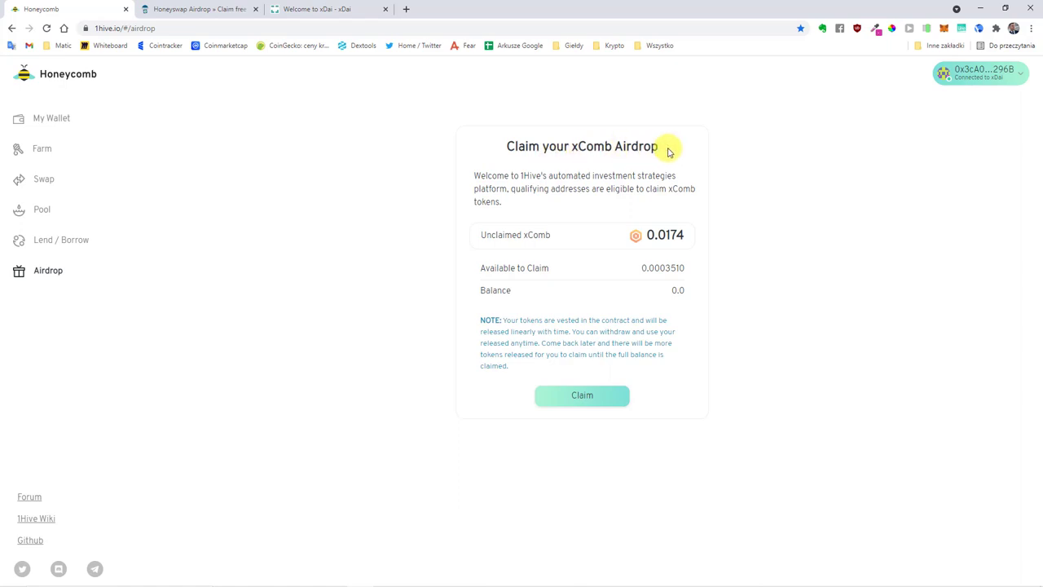
pyautogui.click(943, 31)
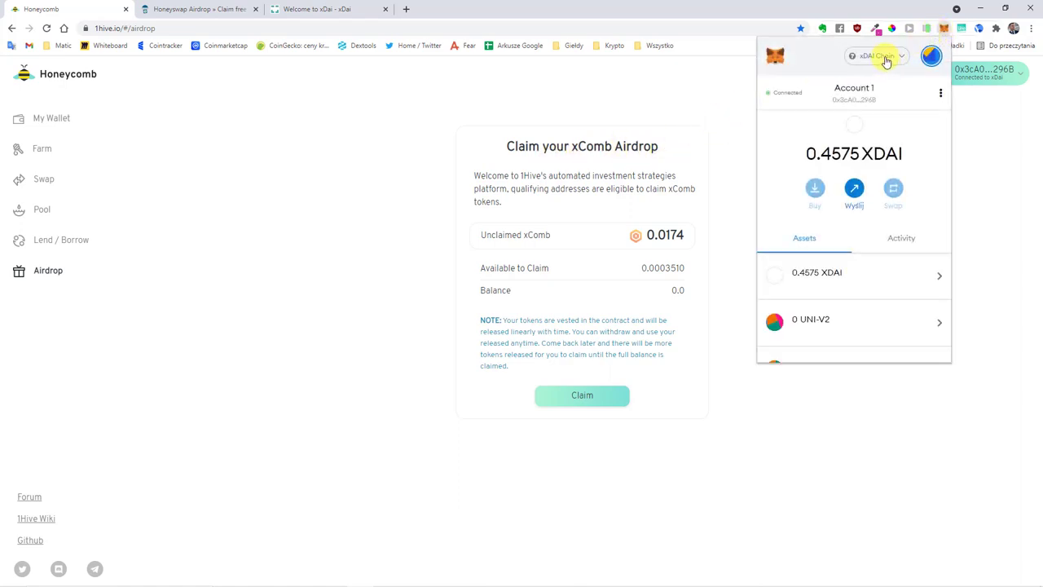
pyautogui.click(884, 58)
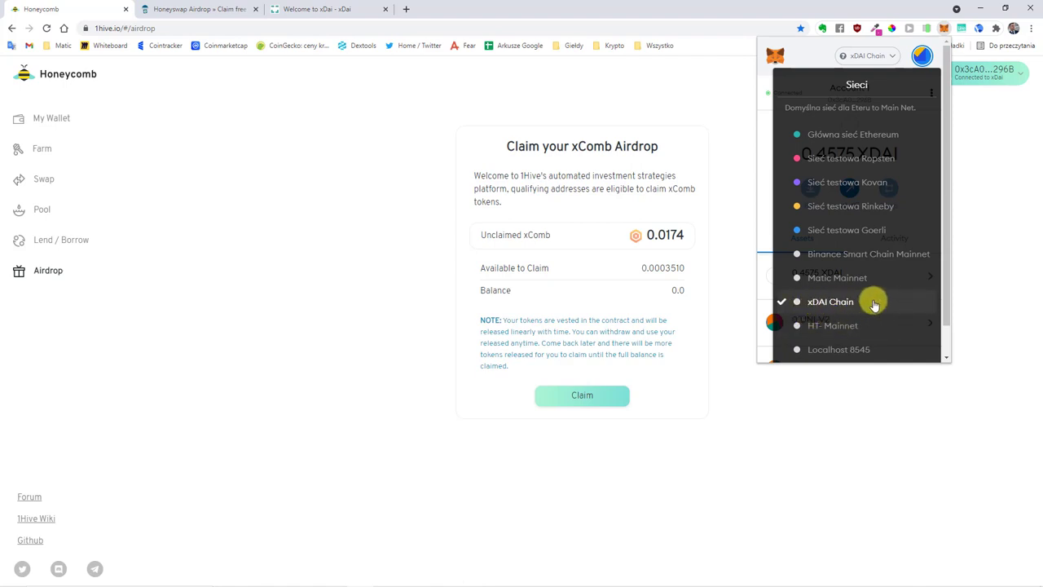
pyautogui.click(361, 305)
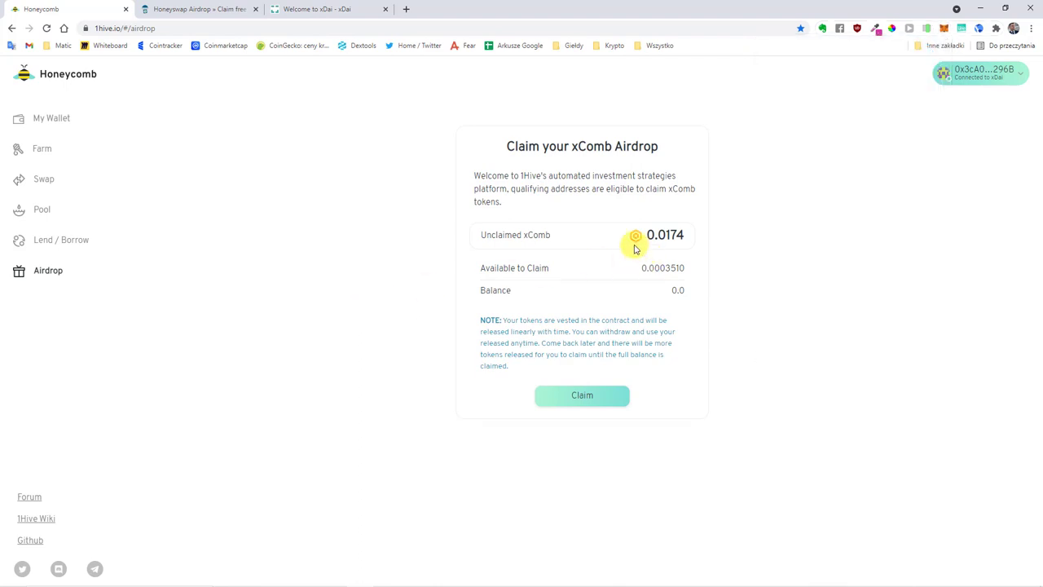
# Claim the available xComb airdrop tokens and confirm the MetaMask transaction with a gas price of 1 GWEI.
pyautogui.moveTo(646, 233); pyautogui.dragTo(691, 235)
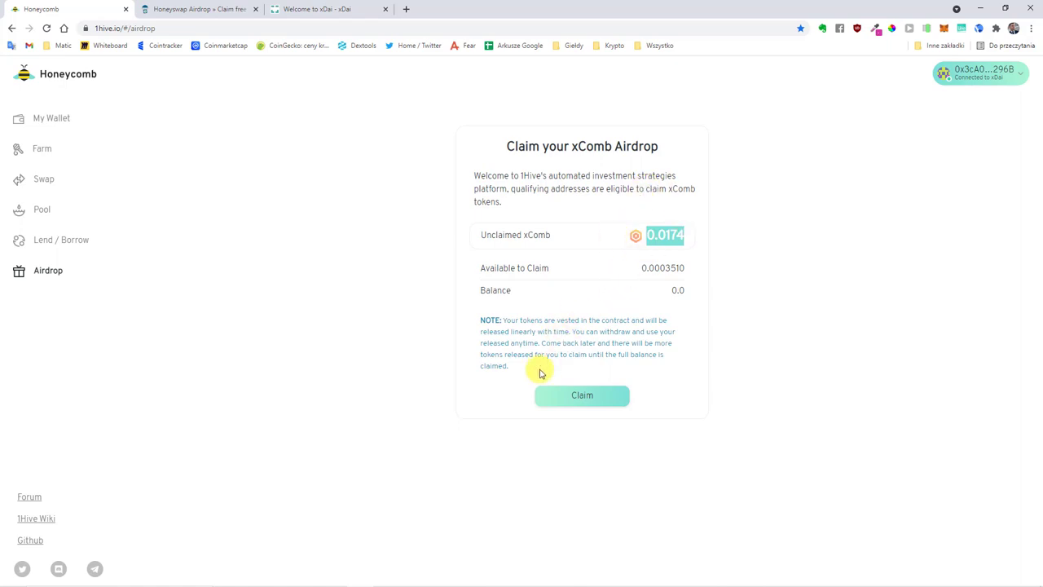
pyautogui.click(606, 396)
pyautogui.doubleClick(905, 208)
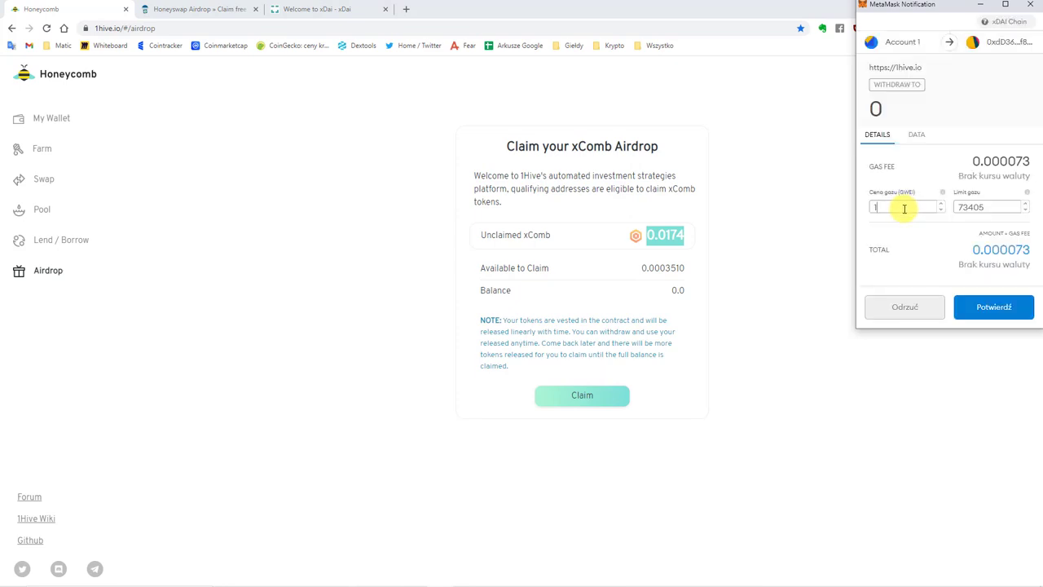
pyautogui.click(994, 306)
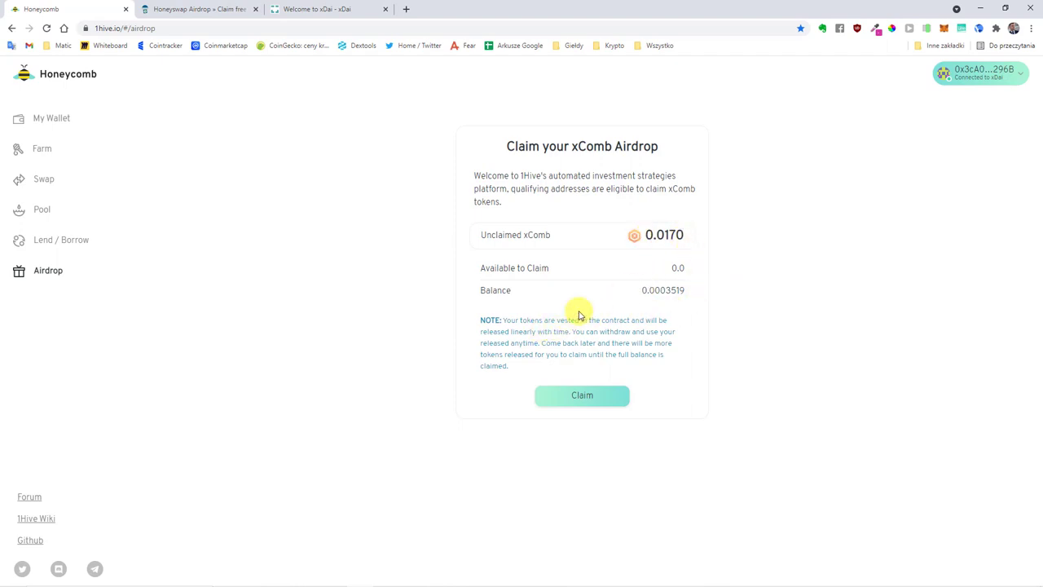
# Check the remaining unclaimed xComb amount and open the Honeycomb wallet overview.
pyautogui.moveTo(647, 236); pyautogui.dragTo(701, 236)
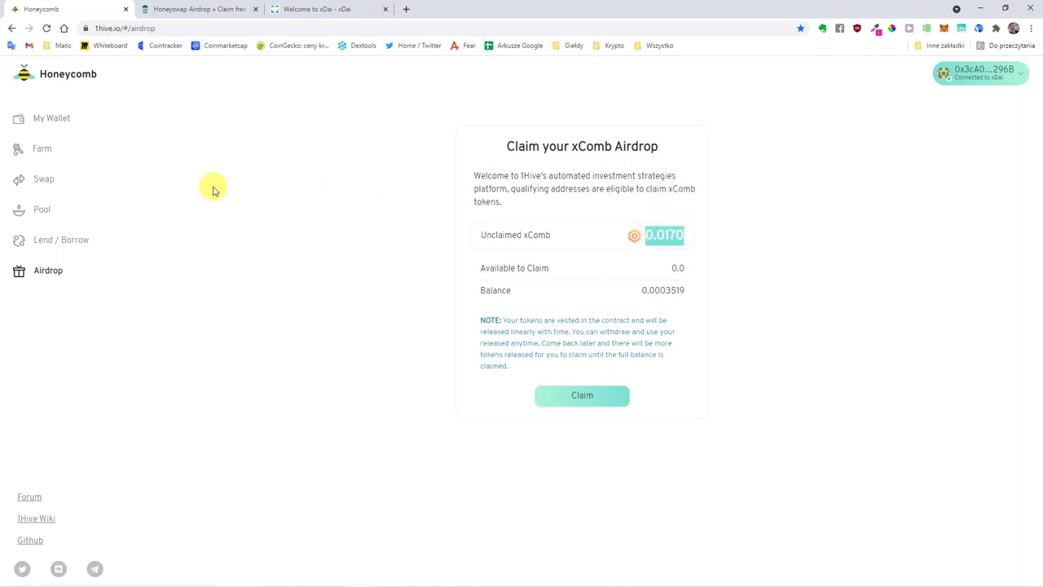
pyautogui.click(68, 118)
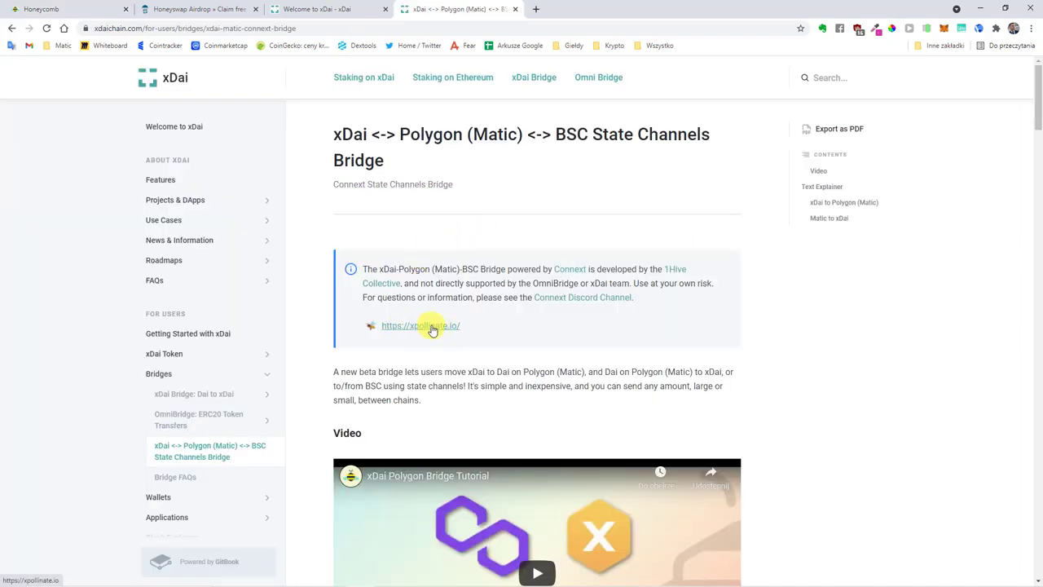
# Open the xPollinate bridge from the xDai documentation and review the destination chains it offers.
pyautogui.click(432, 327)
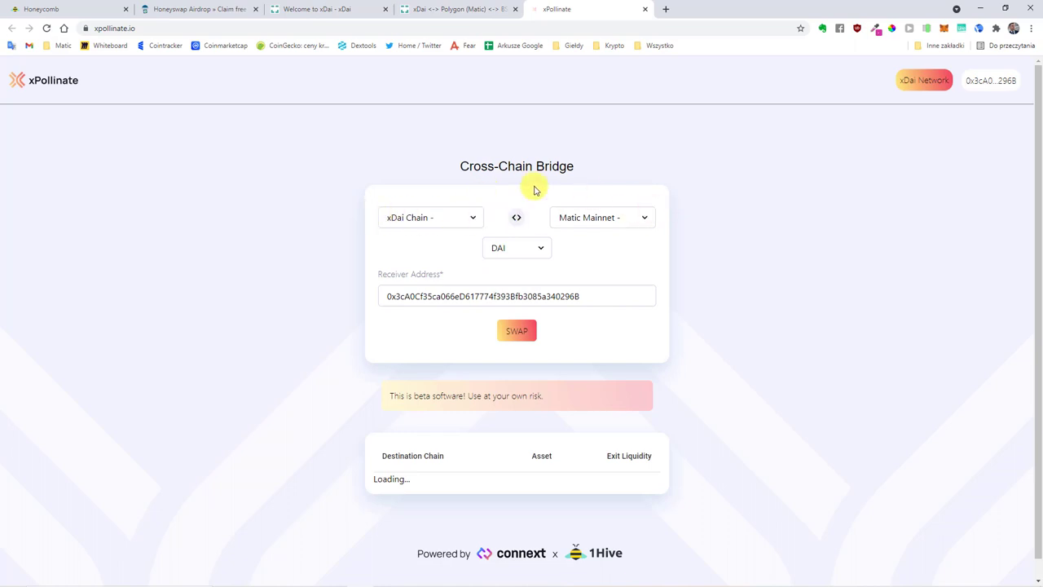
pyautogui.click(652, 217)
pyautogui.press('Up')
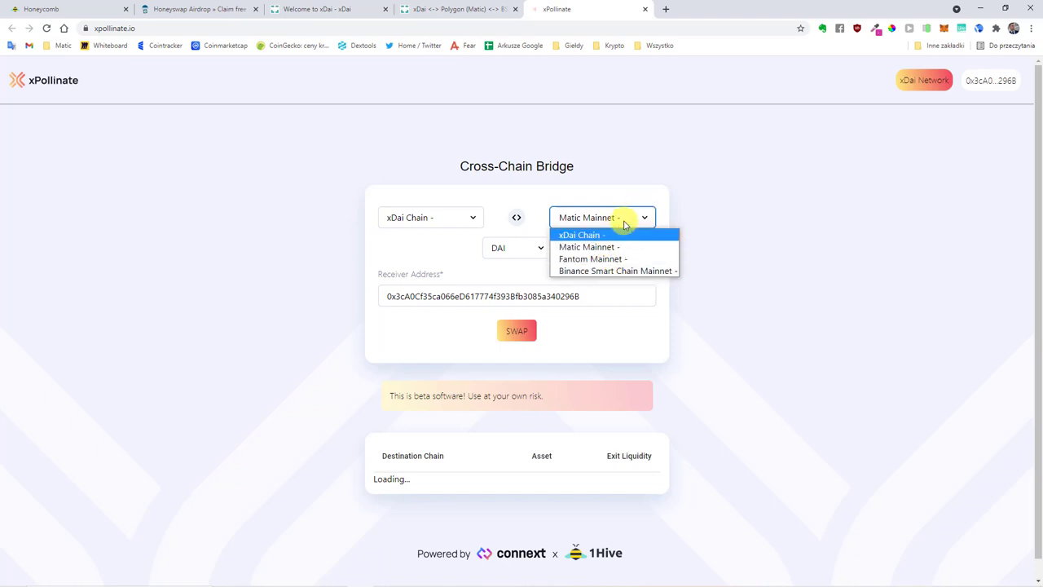
pyautogui.click(708, 193)
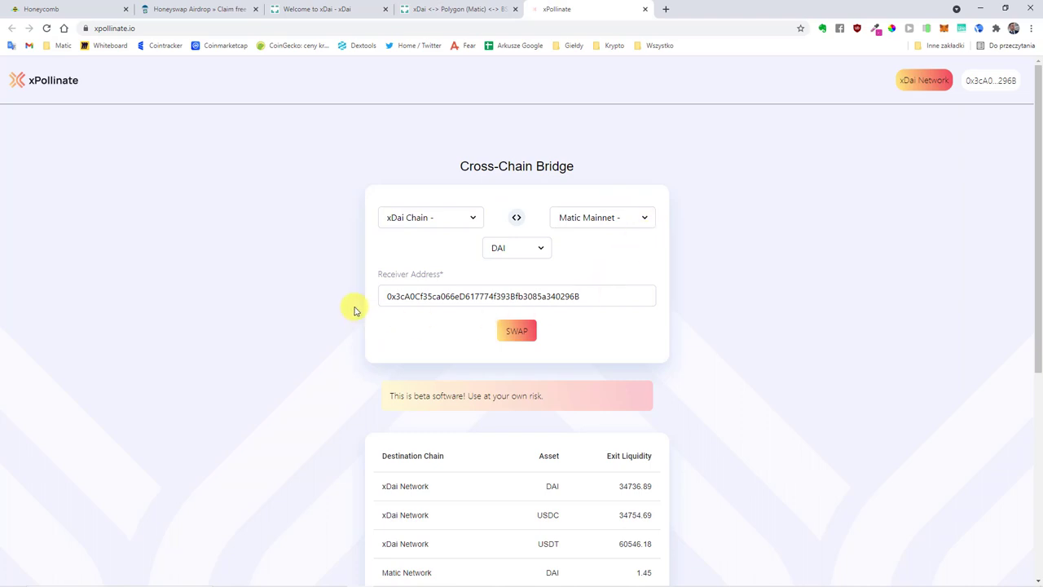
pyautogui.click(625, 221)
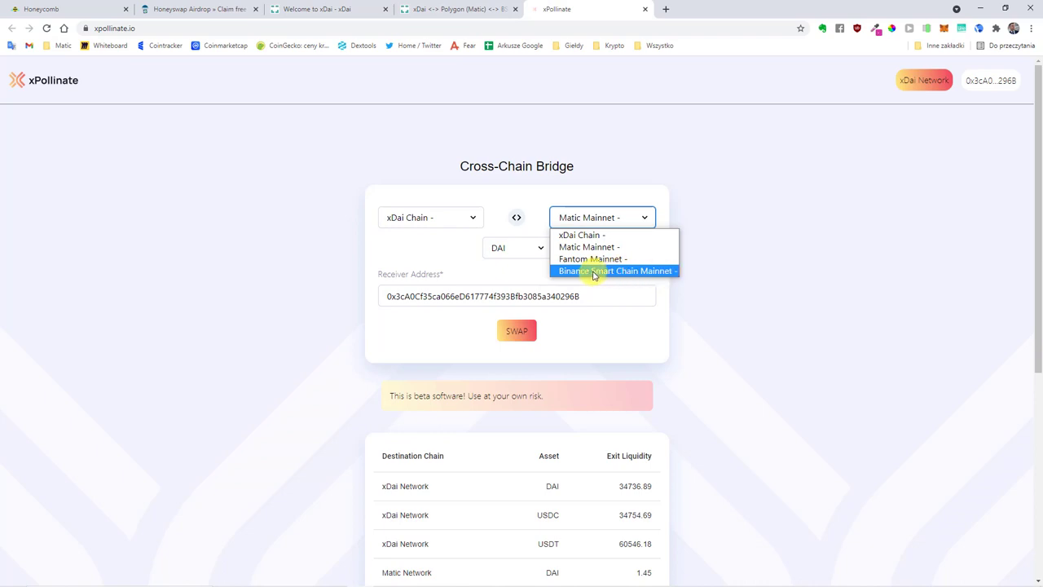
pyautogui.click(695, 199)
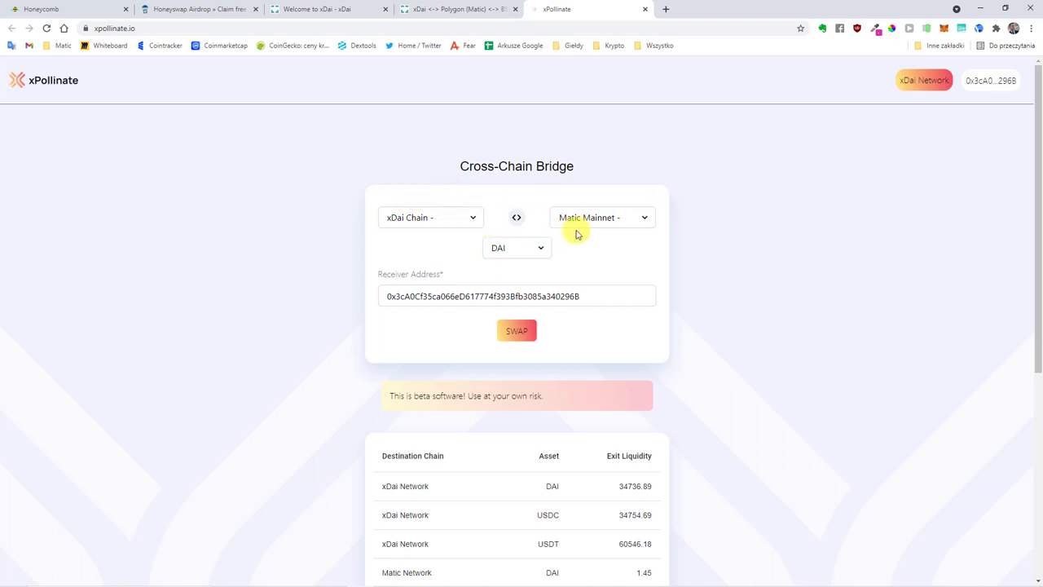
# Check the XDAI balance in the MetaMask wallet.
pyautogui.click(944, 29)
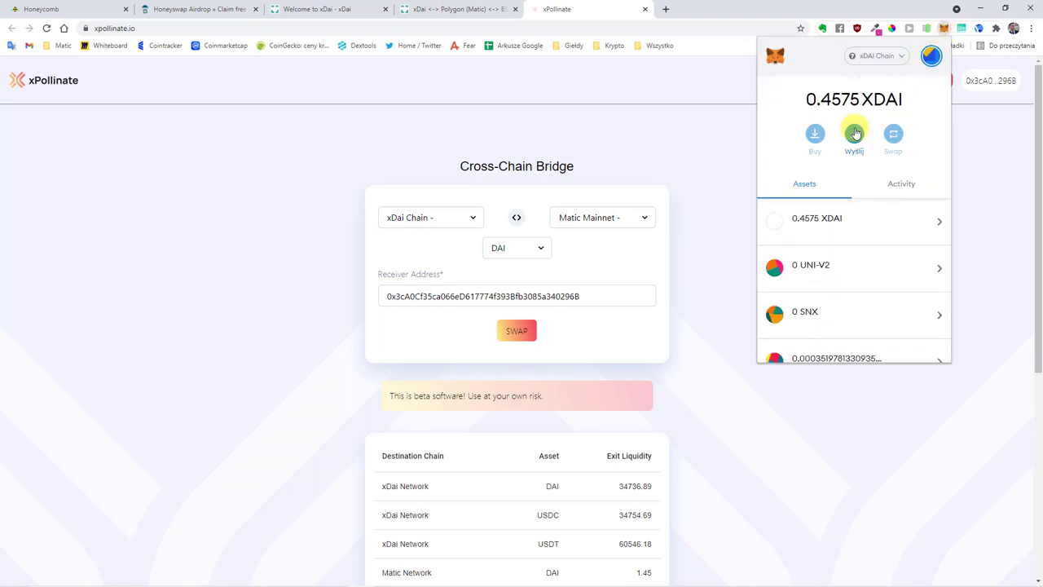
pyautogui.click(752, 171)
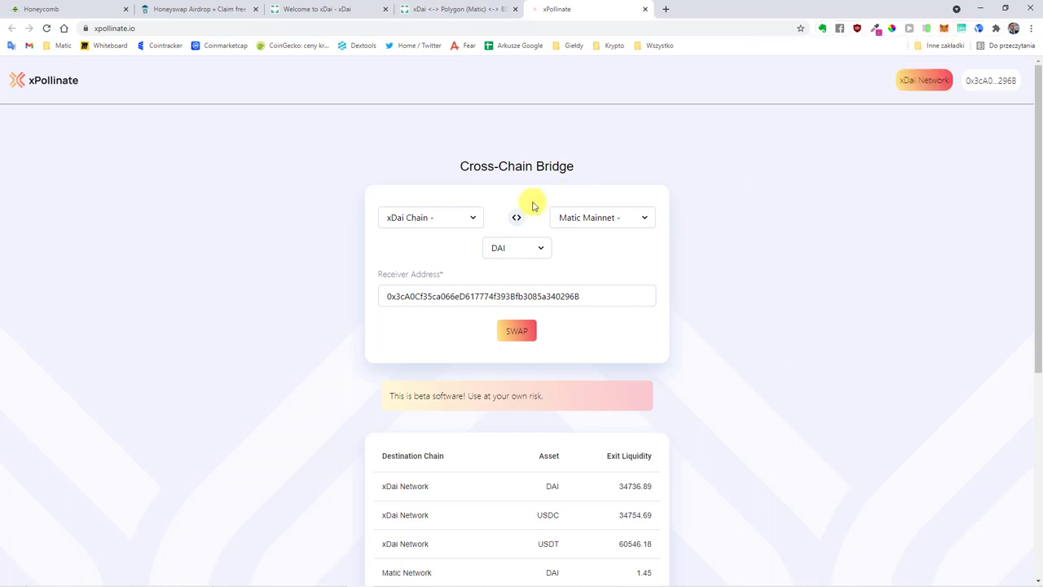
# Try to swap 0.1 XDAI from xDai Chain to DAI on Matic Mainnet, and close the swap dialog.
pyautogui.click(517, 331)
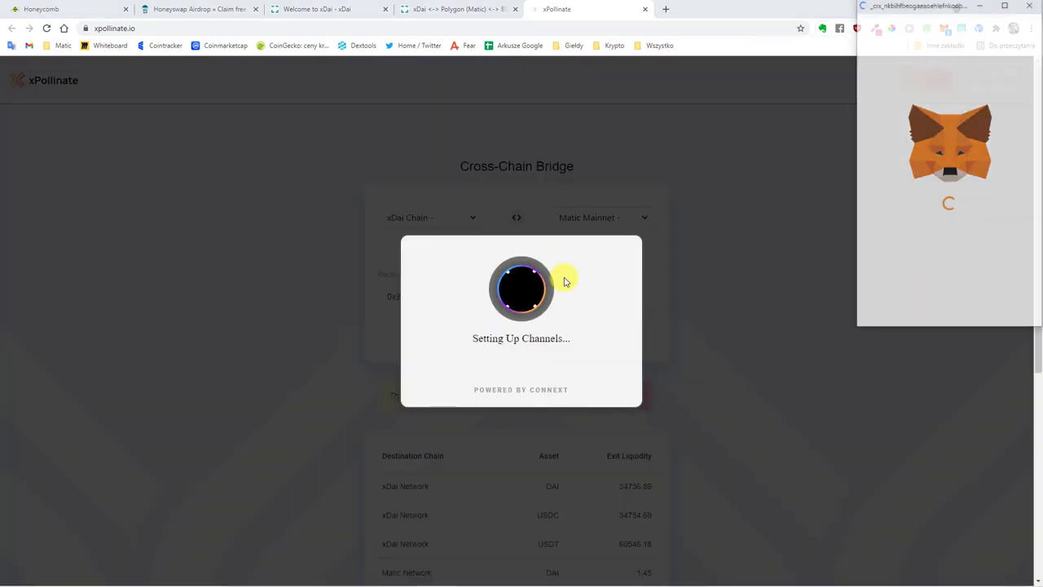
pyautogui.click(992, 298)
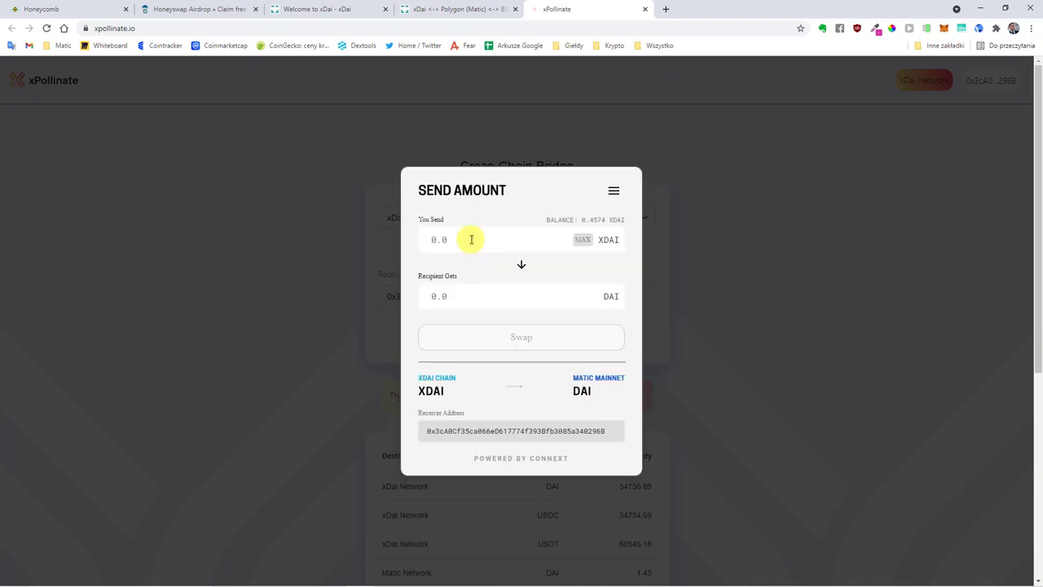
pyautogui.click(471, 239)
pyautogui.write('0.1')
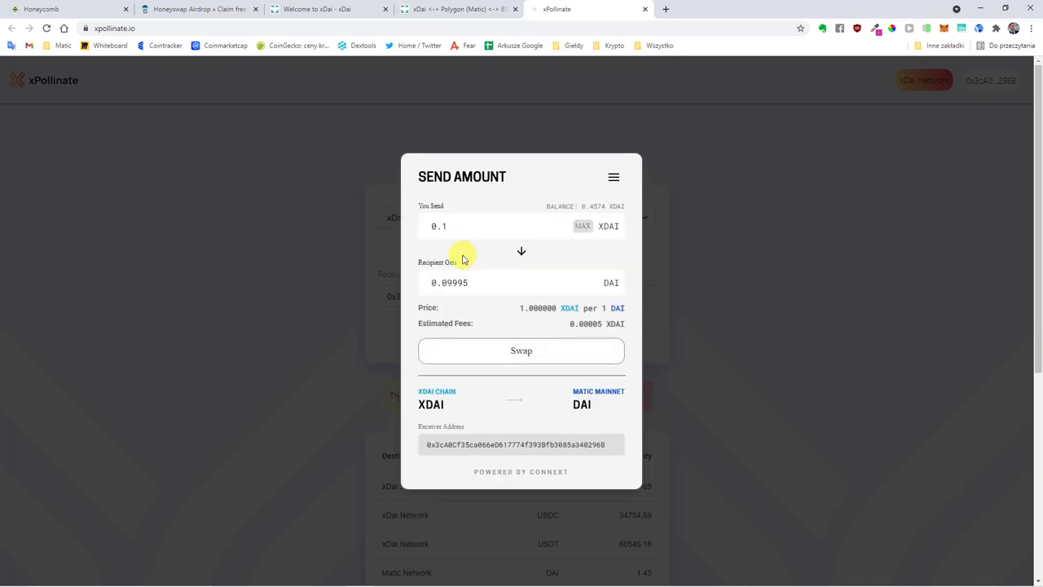
pyautogui.click(511, 352)
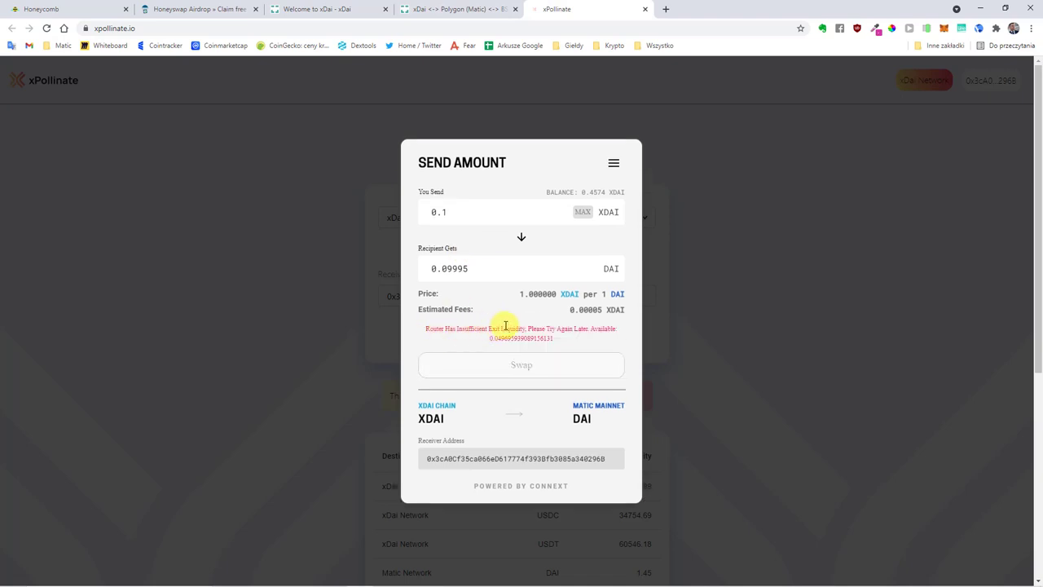
pyautogui.moveTo(489, 328); pyautogui.dragTo(585, 345)
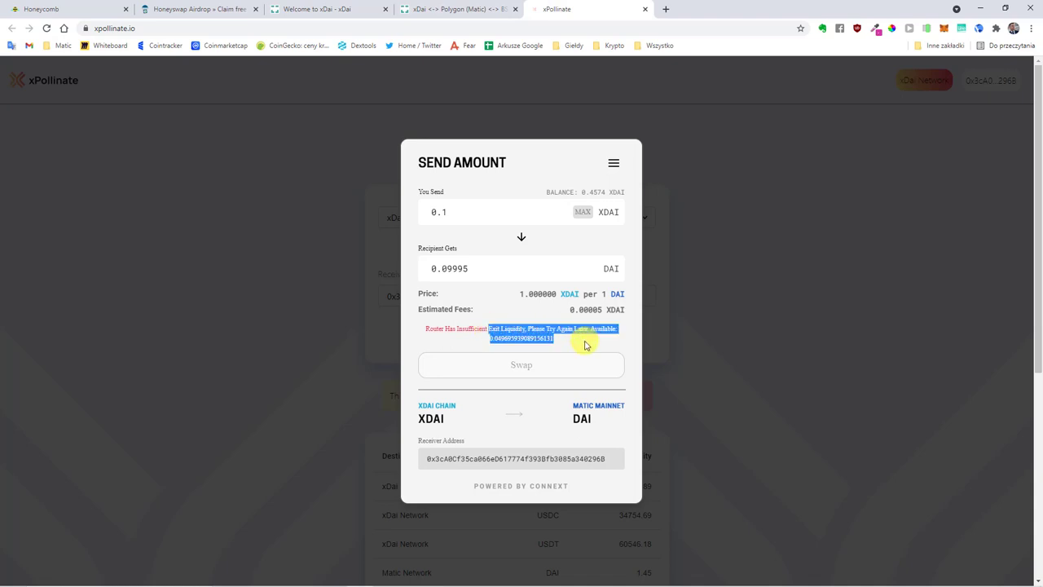
pyautogui.click(585, 345)
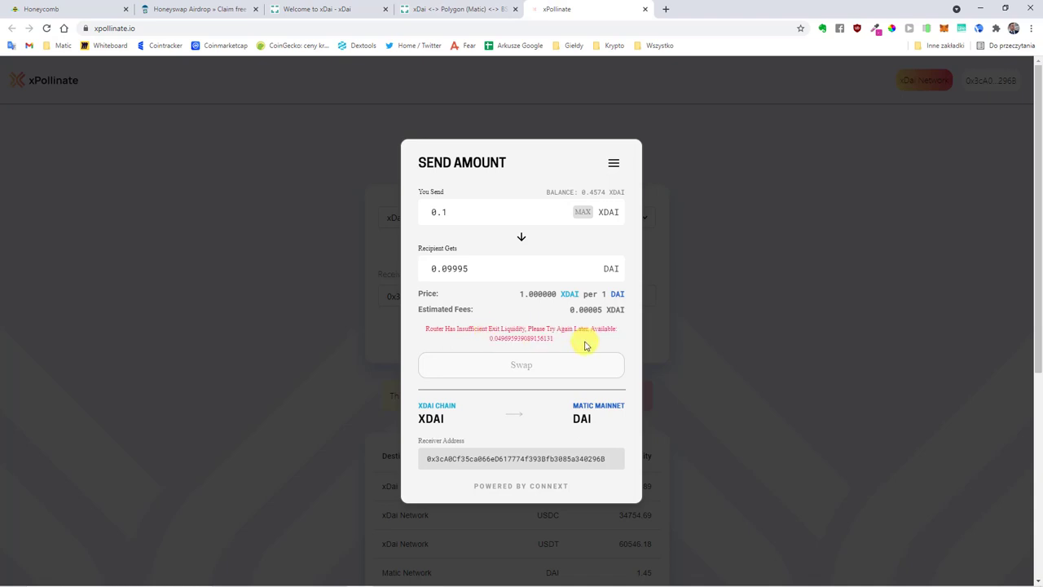
pyautogui.click(614, 163)
pyautogui.click(624, 313)
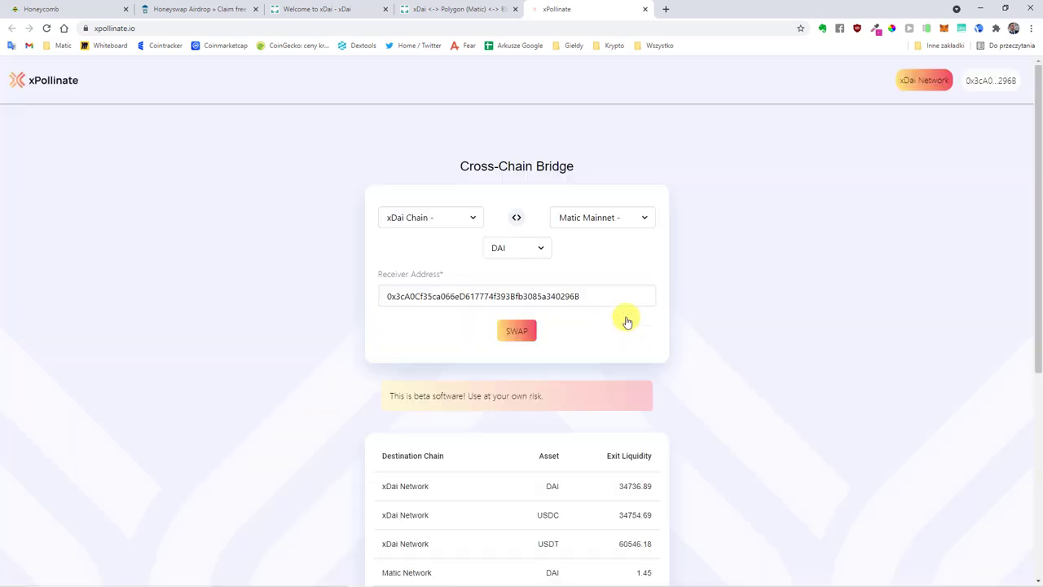
# Set the destination chain to Binance Smart Chain Mainnet and submit a swap of 0.1 XDAI to DAI.
pyautogui.click(608, 225)
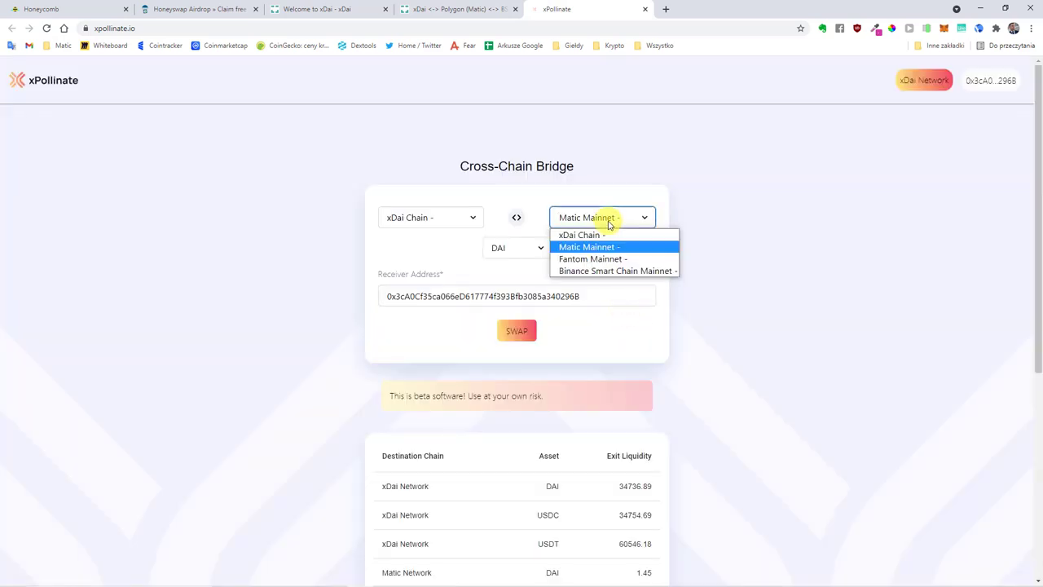
pyautogui.click(600, 269)
pyautogui.click(516, 330)
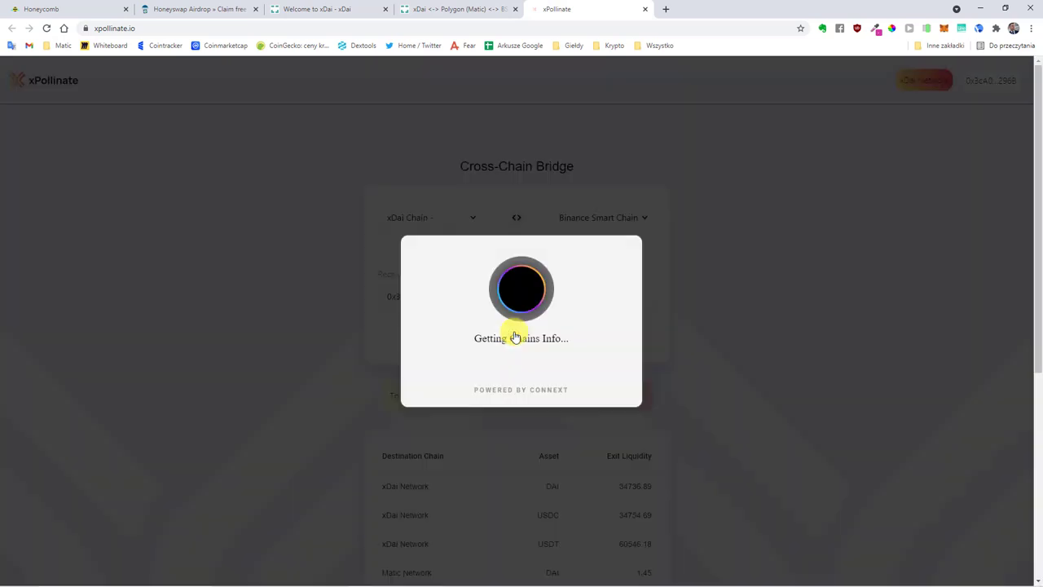
pyautogui.click(986, 299)
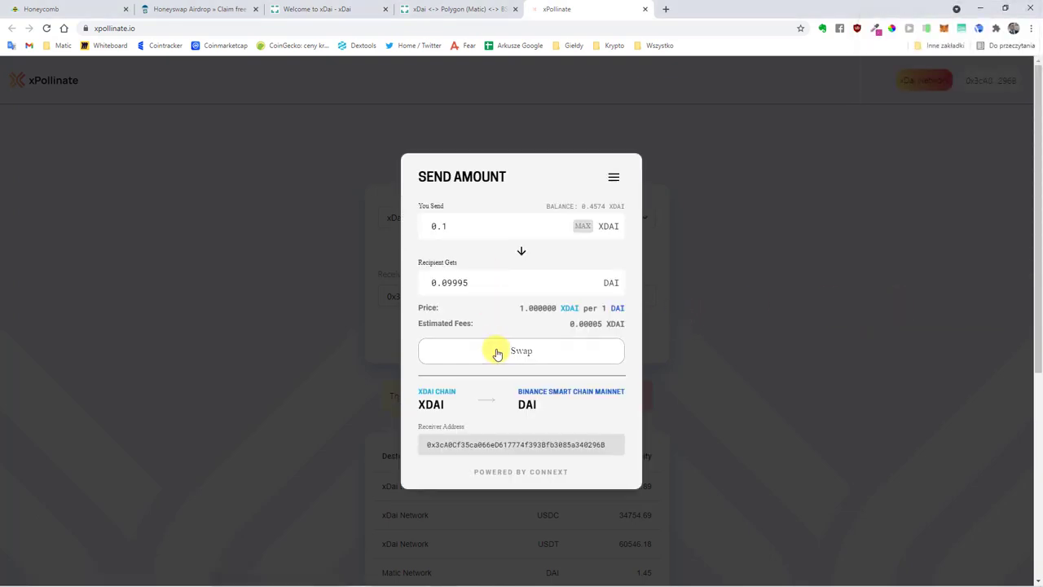
pyautogui.click(487, 350)
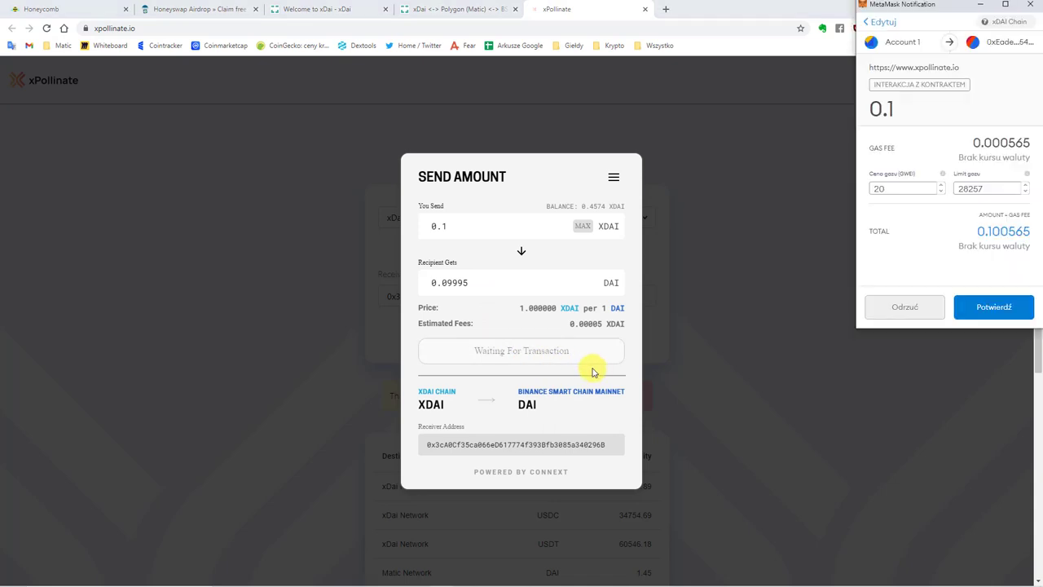
# Set the swap transaction's gas price to 1 GWEI and confirm it in MetaMask.
pyautogui.click(906, 188)
pyautogui.doubleClick(906, 188)
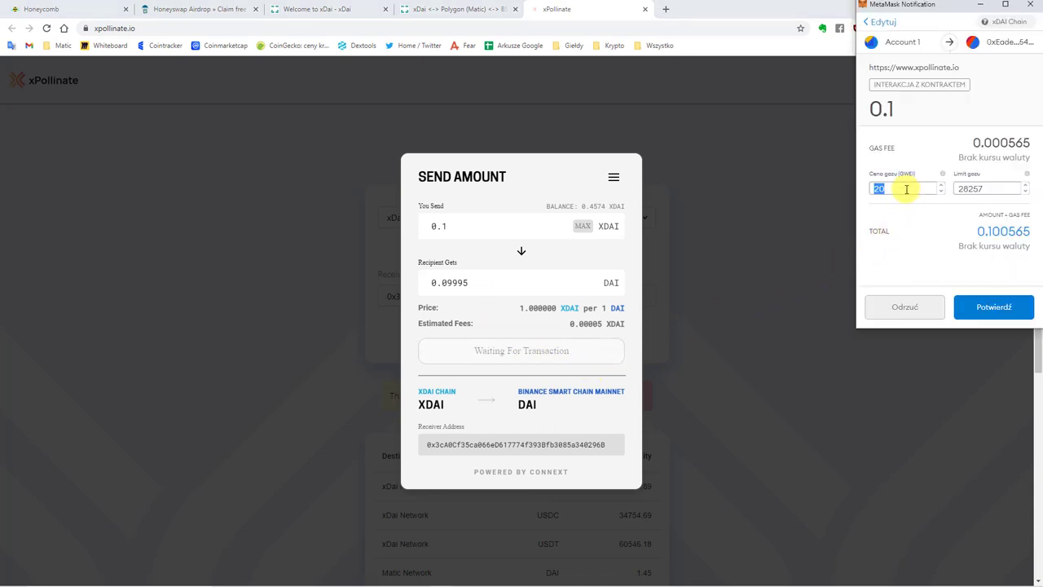
pyautogui.write('1')
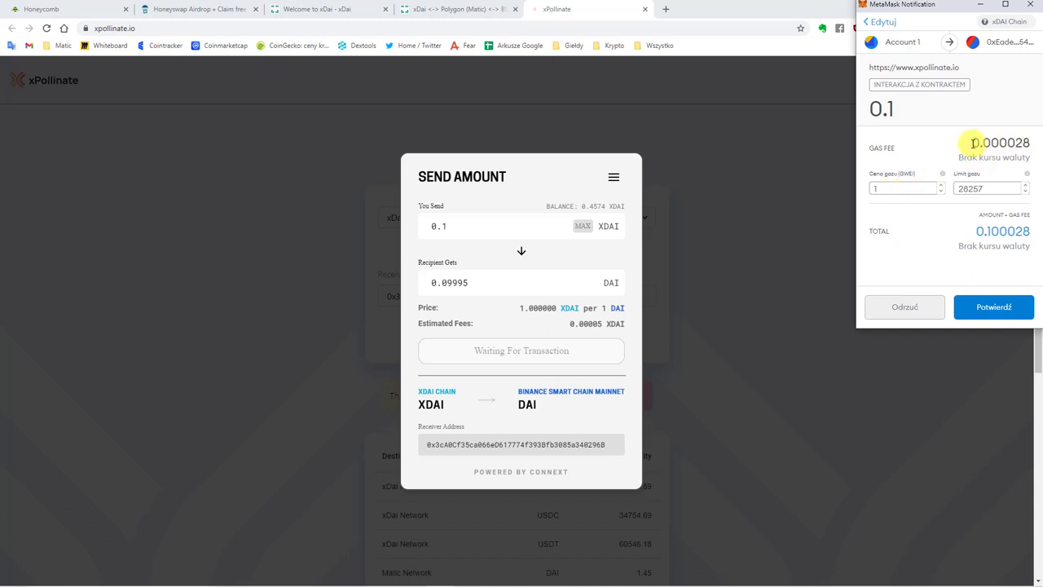
pyautogui.moveTo(972, 143); pyautogui.dragTo(1038, 144)
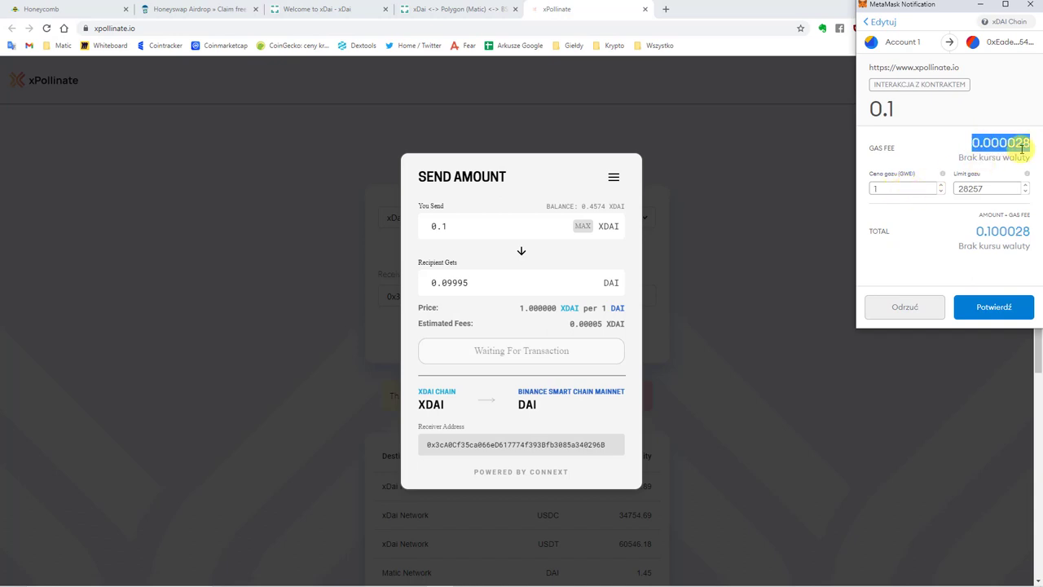
pyautogui.click(986, 309)
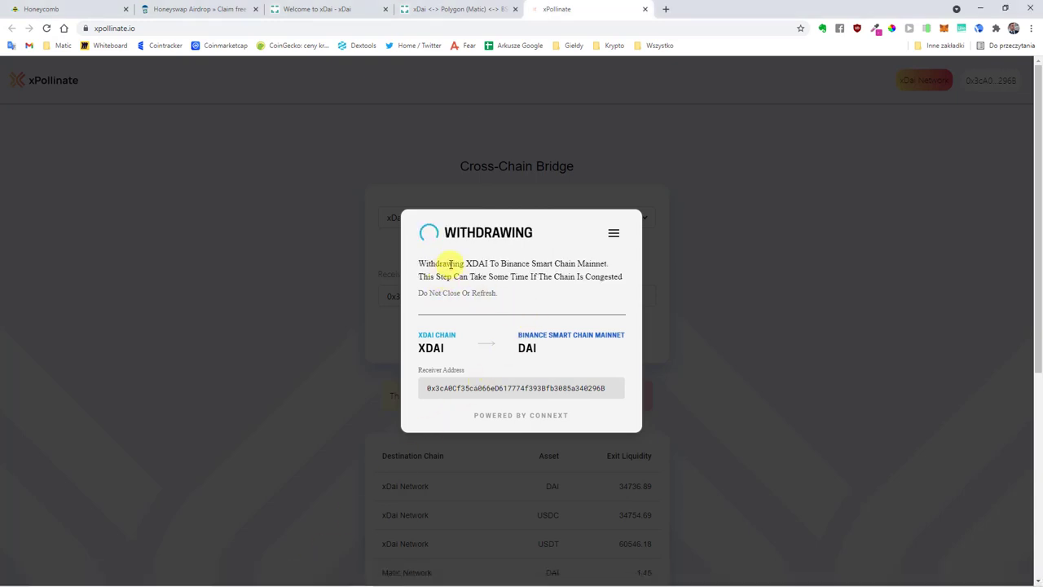
# Switch the MetaMask network to Binance Smart Chain Mainnet and look for DAI among the wallet's assets.
pyautogui.moveTo(465, 263); pyautogui.dragTo(574, 263)
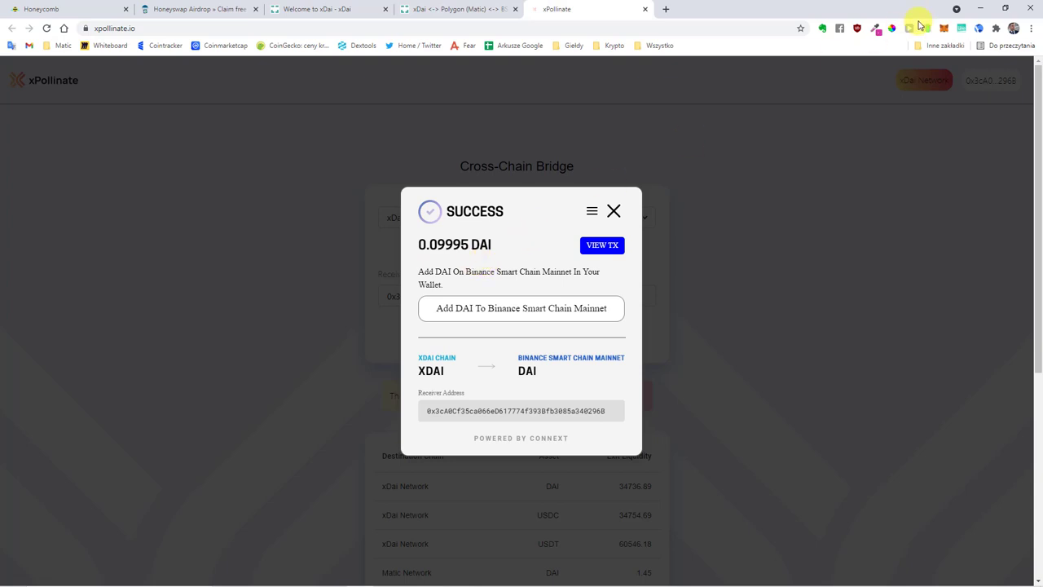
pyautogui.click(945, 30)
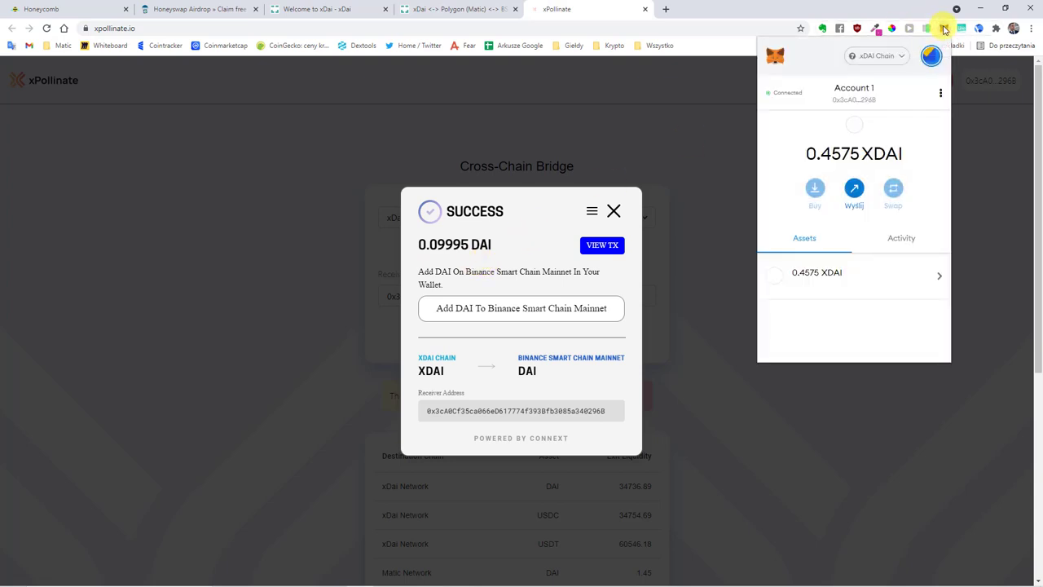
pyautogui.click(876, 56)
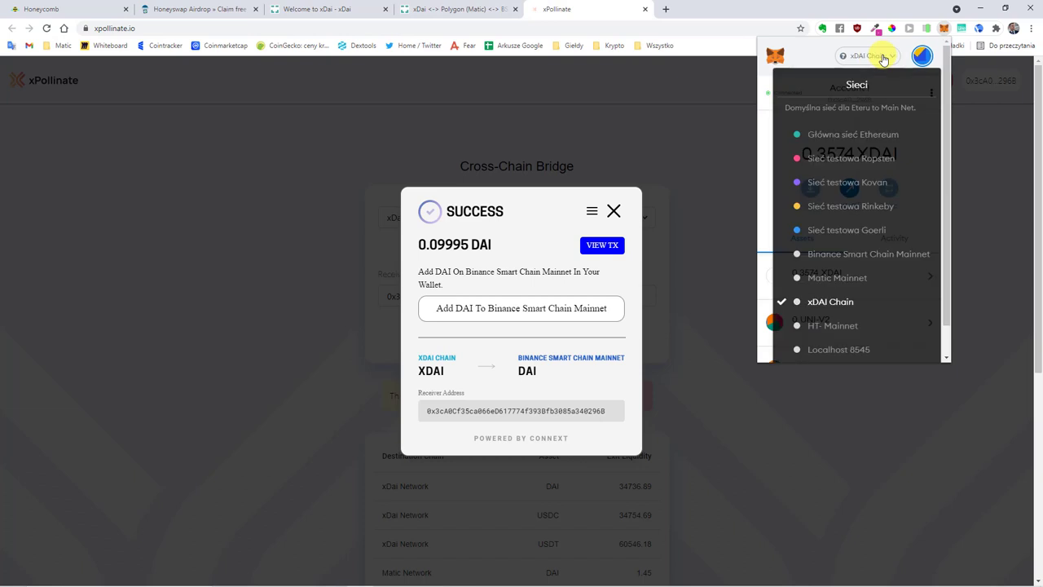
pyautogui.click(823, 257)
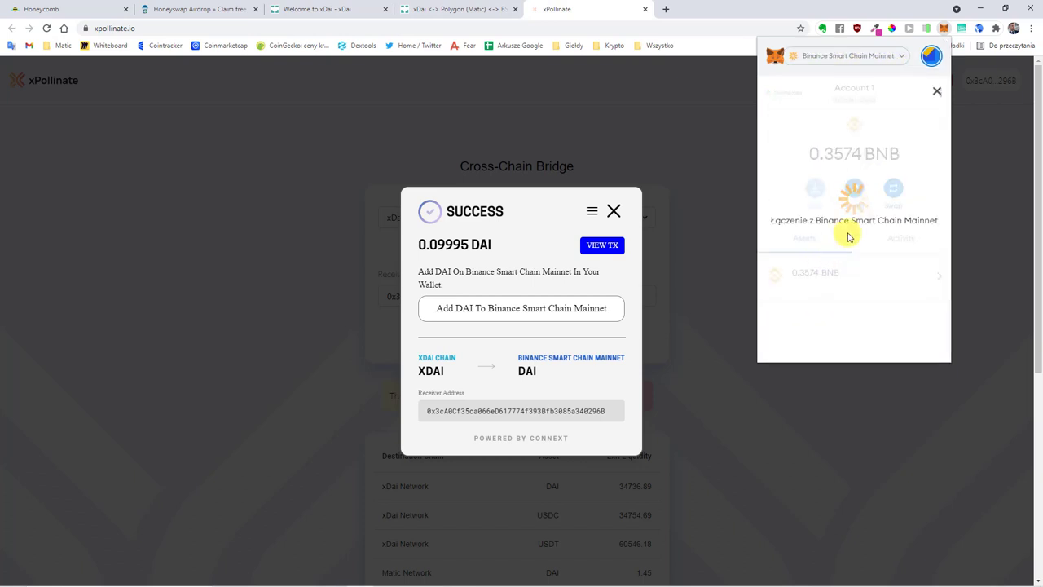
pyautogui.scroll(-3, 894, 188)
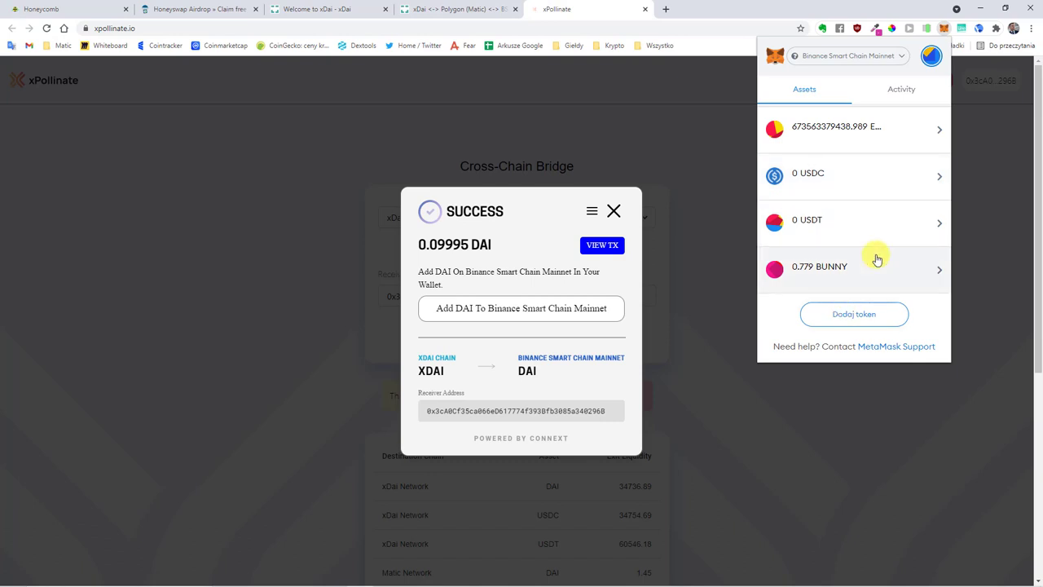
# Open CoinGecko in a new browser tab, search for "dai" and open the Dai (DAI) coin page.
pyautogui.click(666, 9)
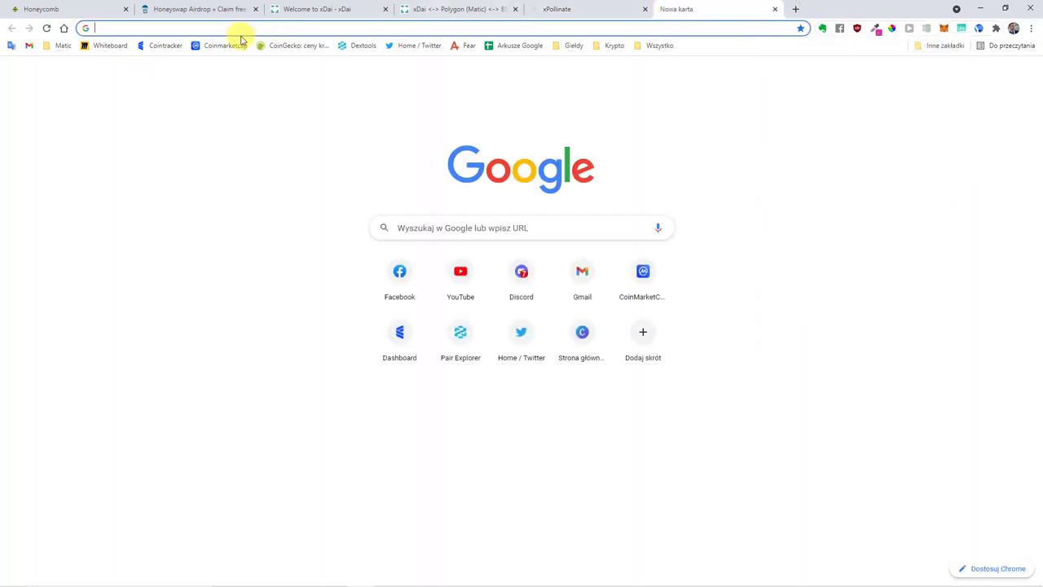
pyautogui.click(275, 44)
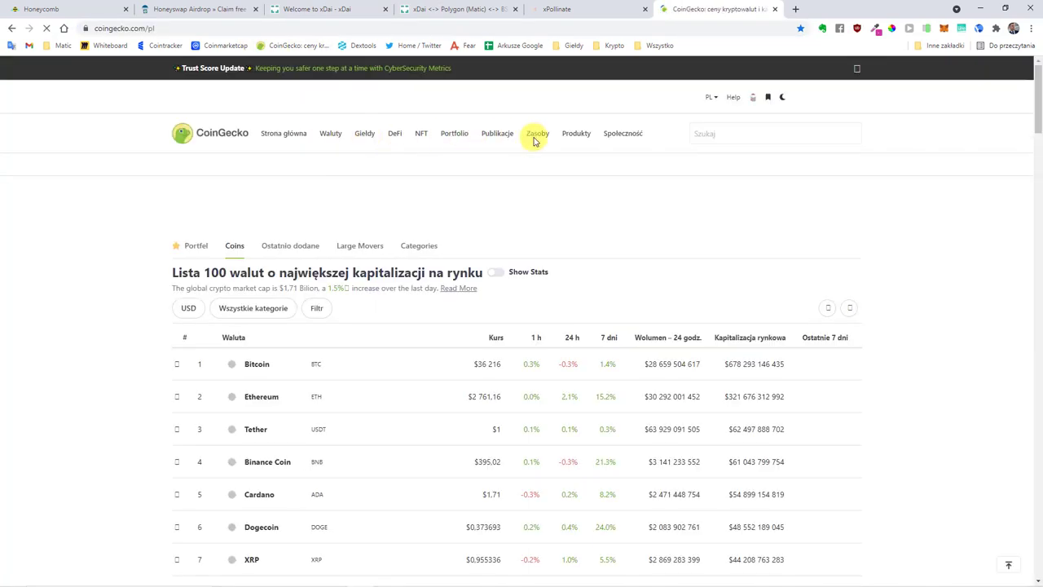
pyautogui.click(758, 132)
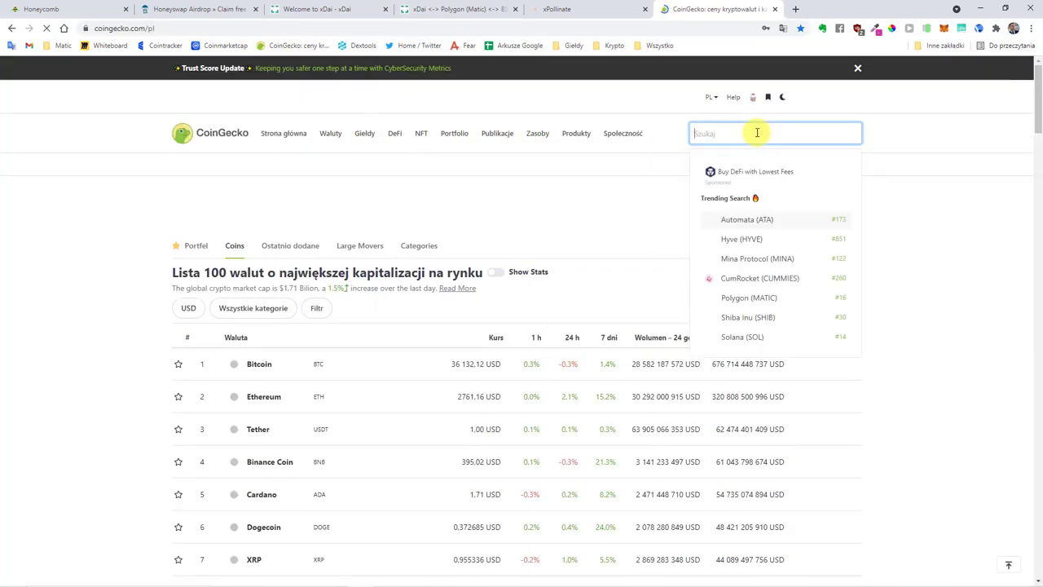
pyautogui.write('dai')
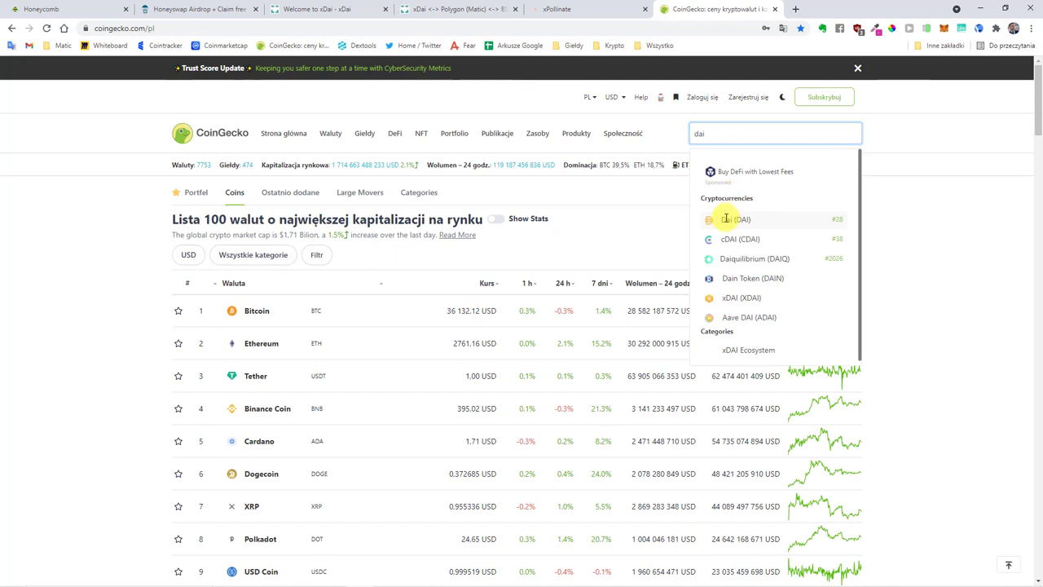
pyautogui.click(726, 219)
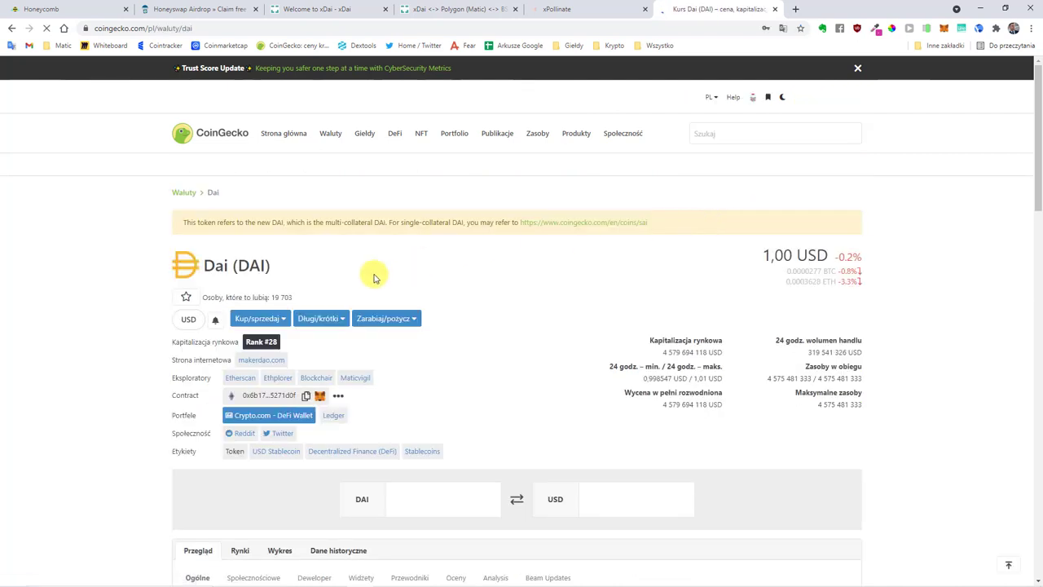
# Add the Binance Smart Chain version of the DAI token to MetaMask from its contract list and approve the suggested token.
pyautogui.click(320, 396)
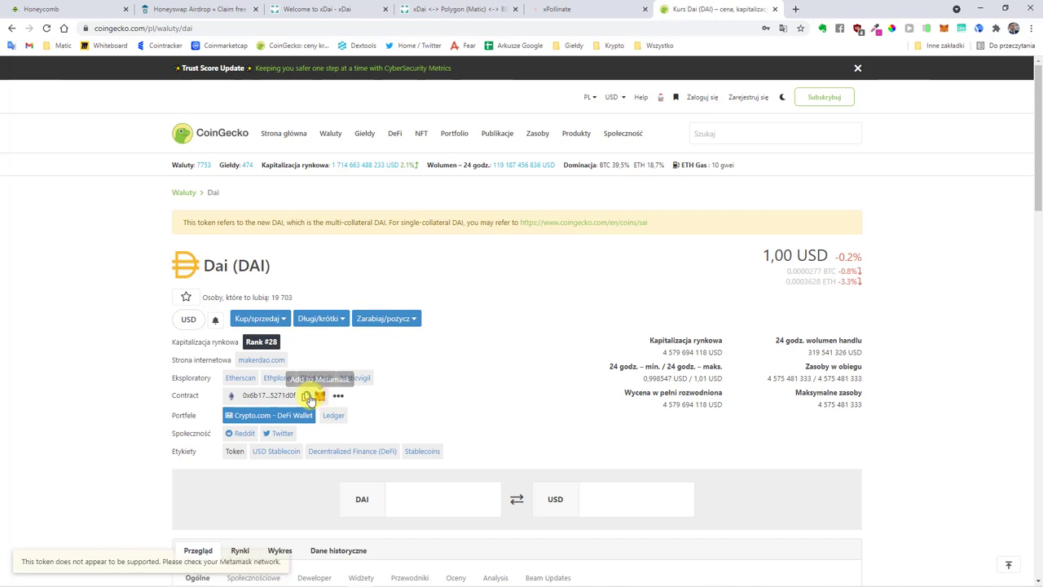
pyautogui.moveTo(313, 400)
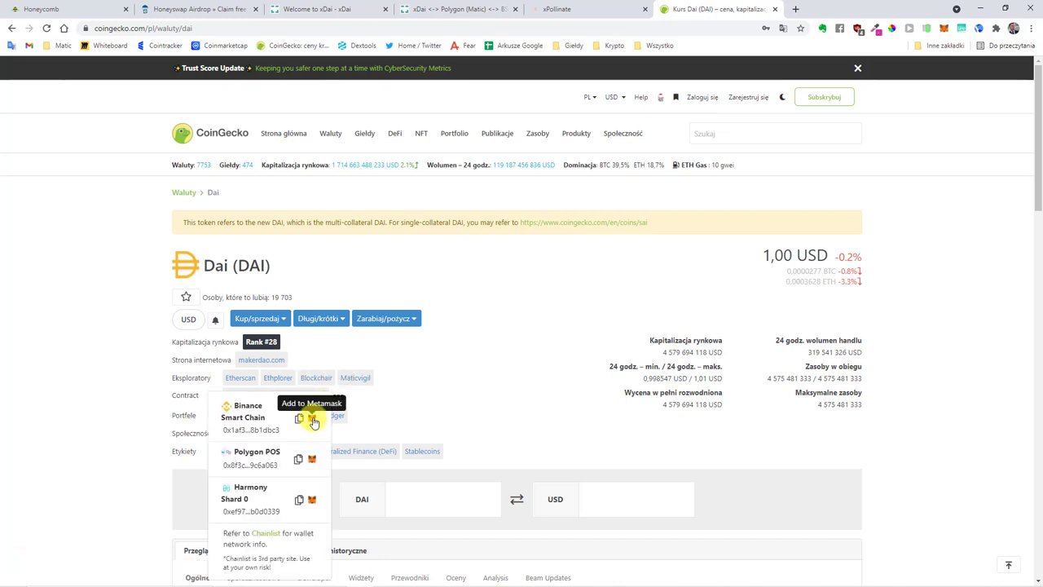
pyautogui.click(311, 419)
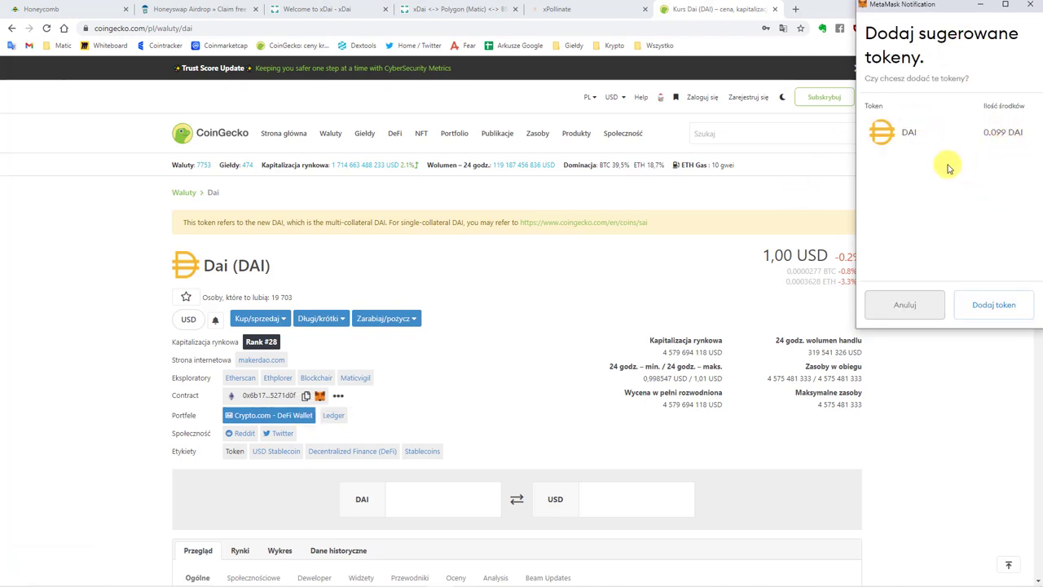
pyautogui.click(996, 306)
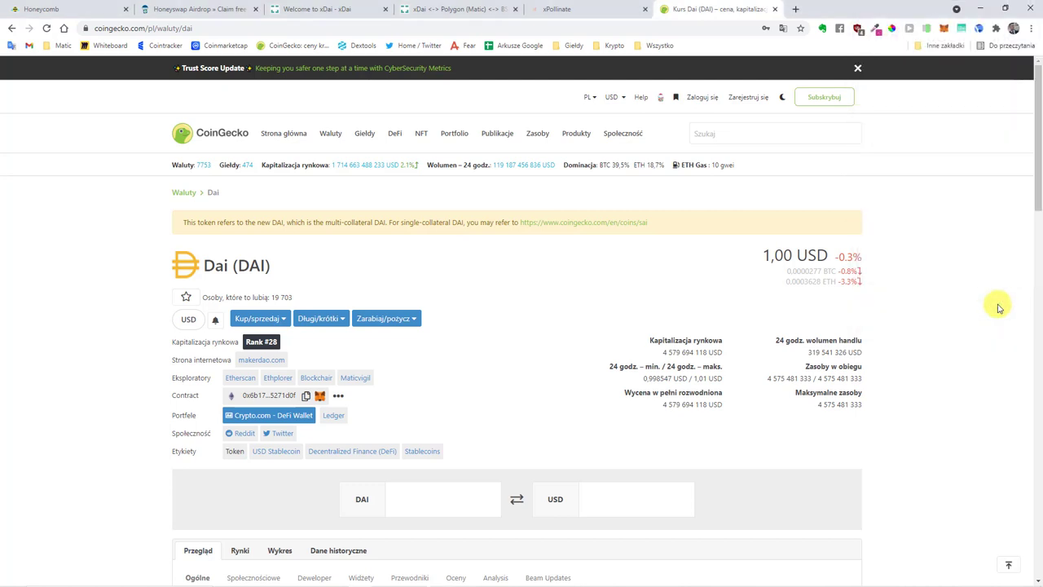
# Check the DAI balance among the MetaMask assets, close the wallet and return to the Honeycomb page.
pyautogui.click(945, 28)
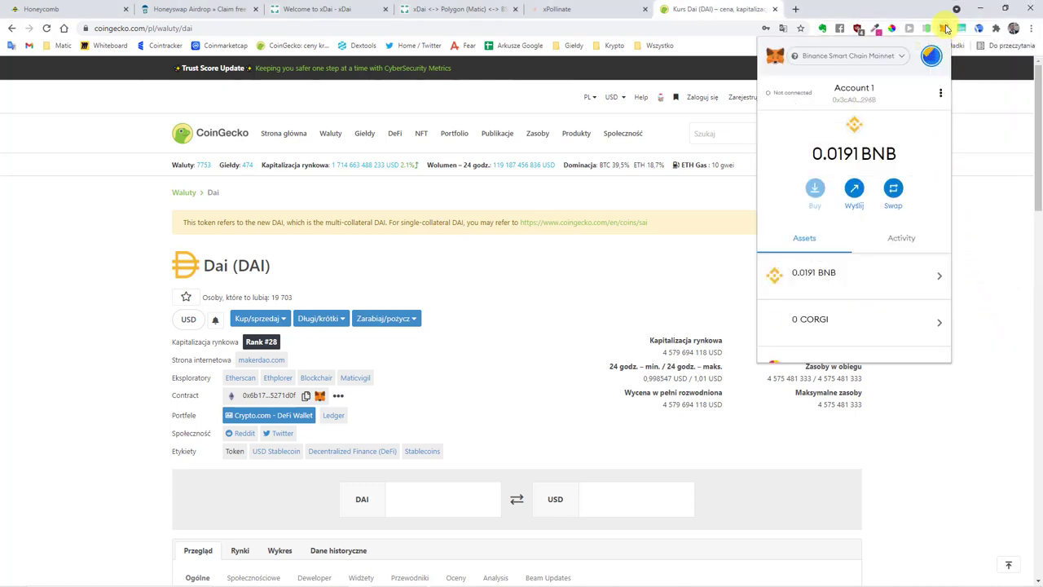
pyautogui.scroll(-3, 896, 122)
pyautogui.scroll(-3, 879, 131)
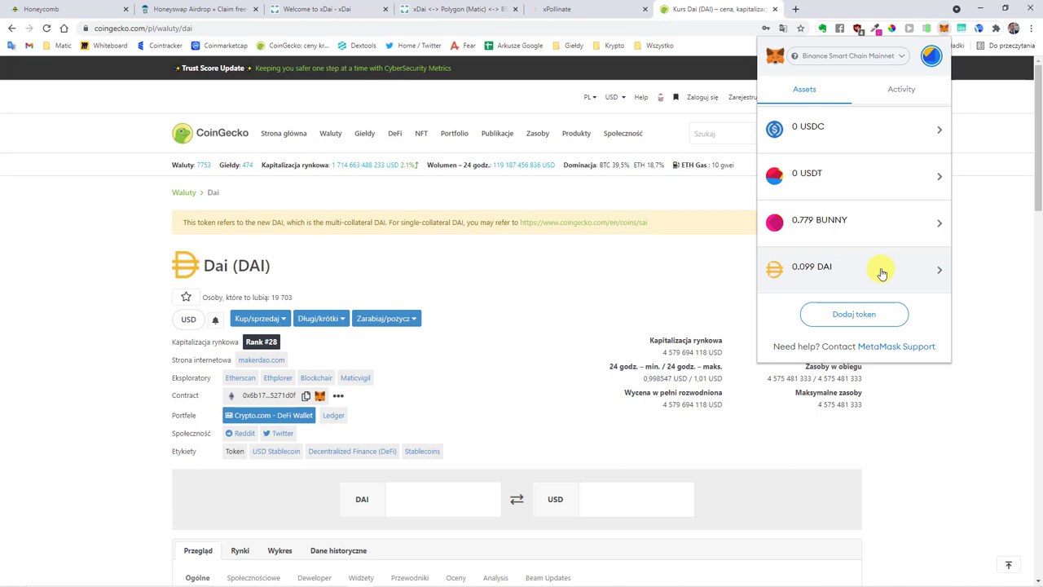
pyautogui.click(994, 239)
pyautogui.click(92, 7)
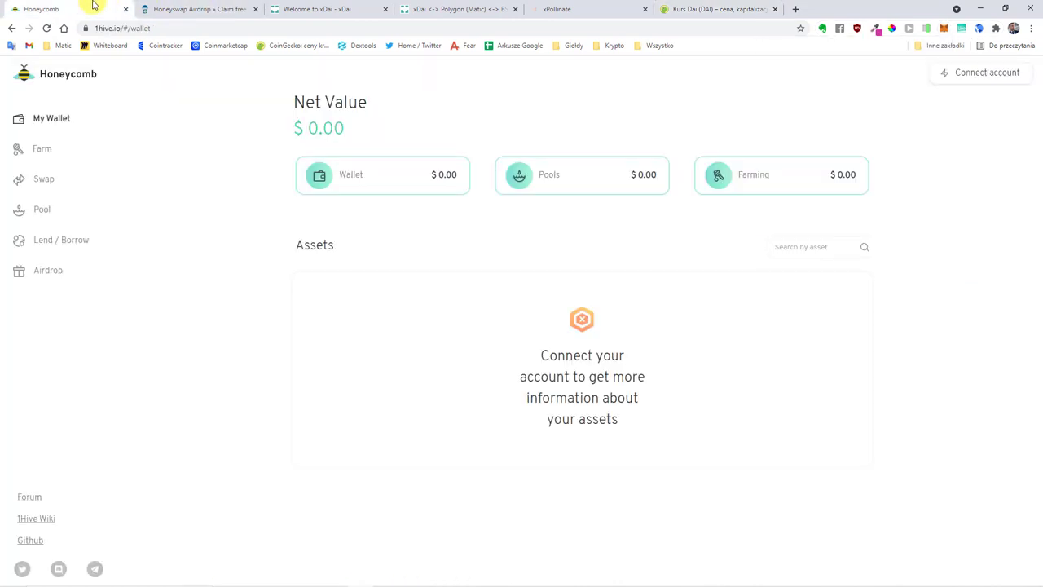